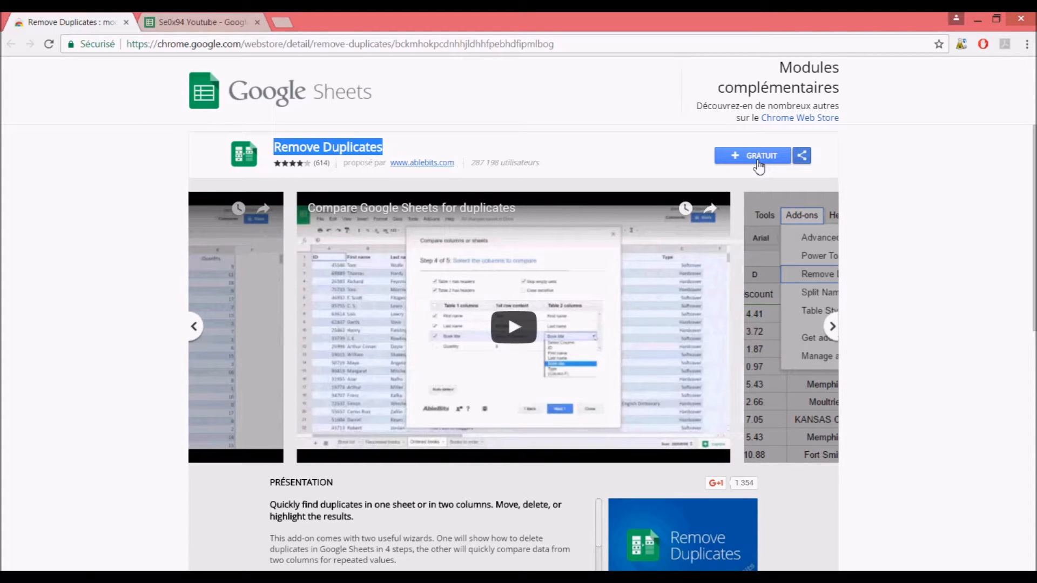
Switch to the Se0x94 Youtube spreadsheet and start the Remove Duplicates add-on's "Find duplicates or uniques" wizard.
left_click(215, 23)
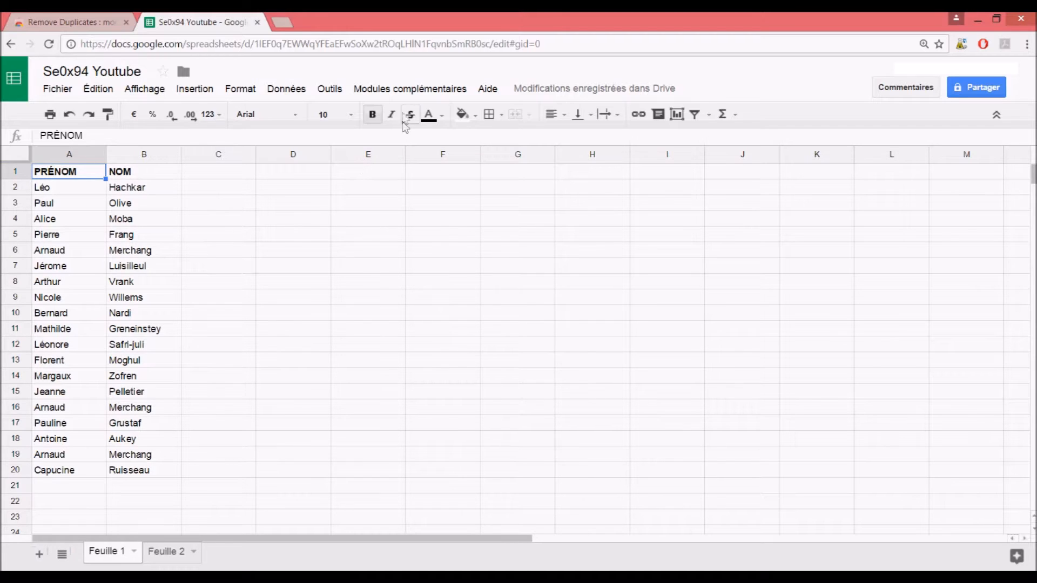
left_click(403, 91)
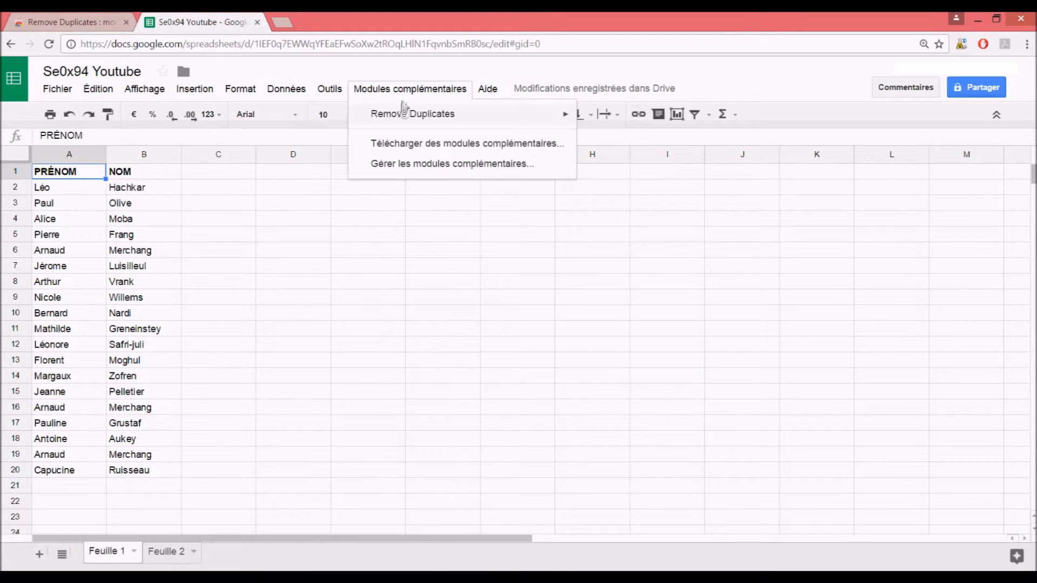
mouse_move(404, 116)
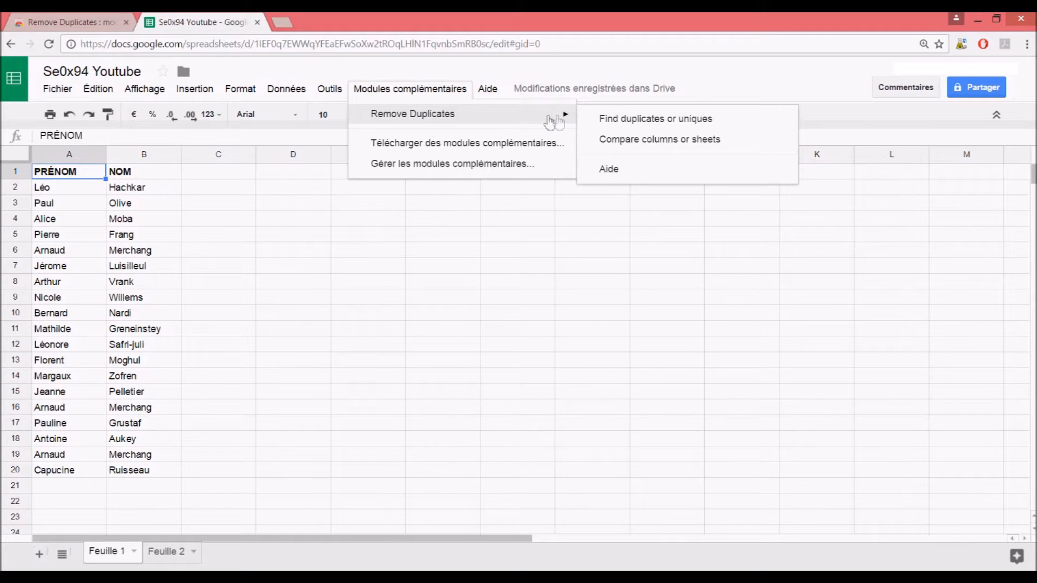
left_click(659, 128)
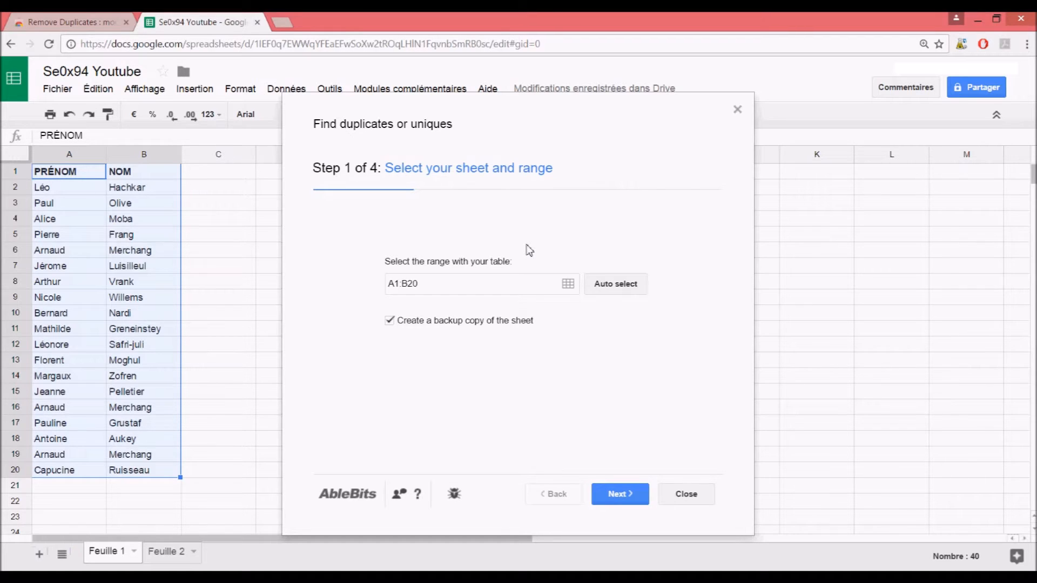
Edit the wizard's table range by hand to A3:B20 and finally to A3:C20.
left_click(400, 283)
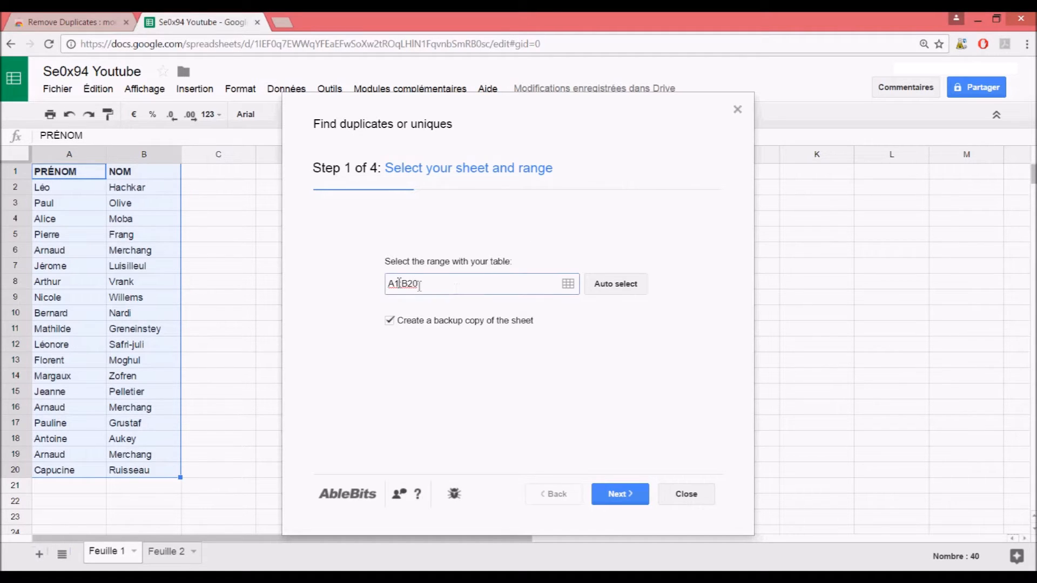
key("BackSpace")
key("BackSpace")
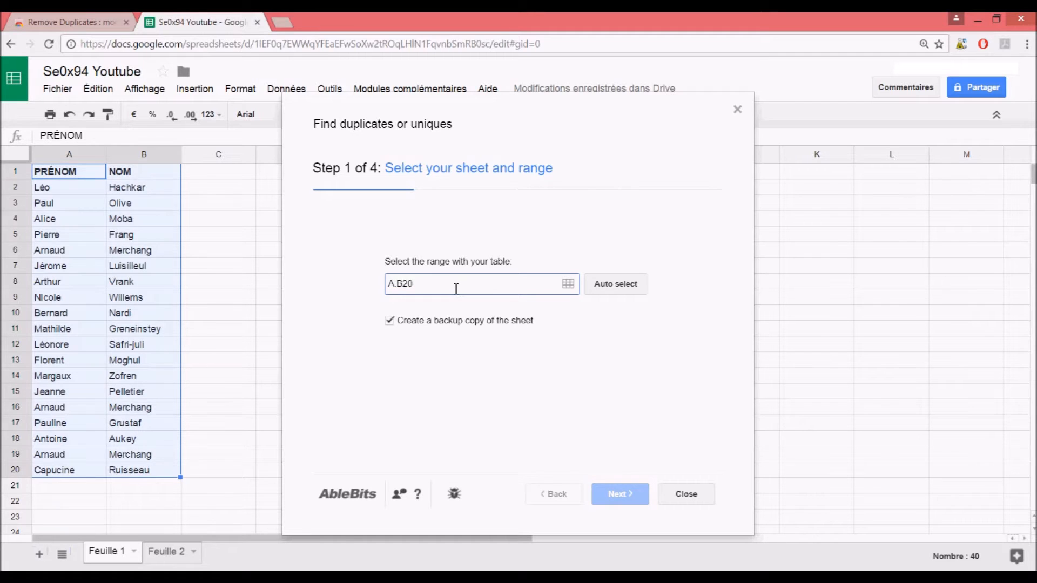
type("3")
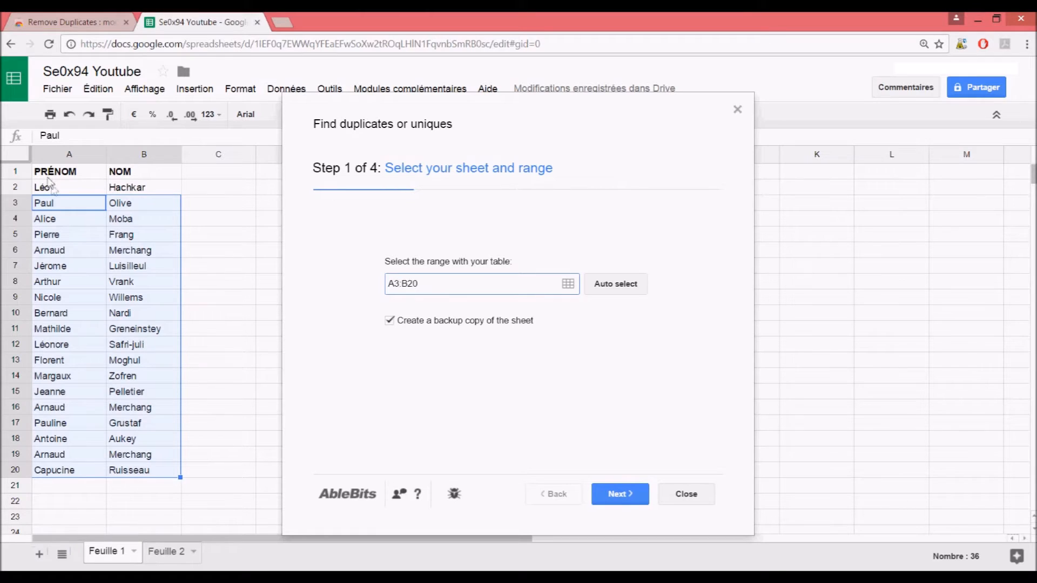
left_click(407, 284)
key("BackSpace")
type("C")
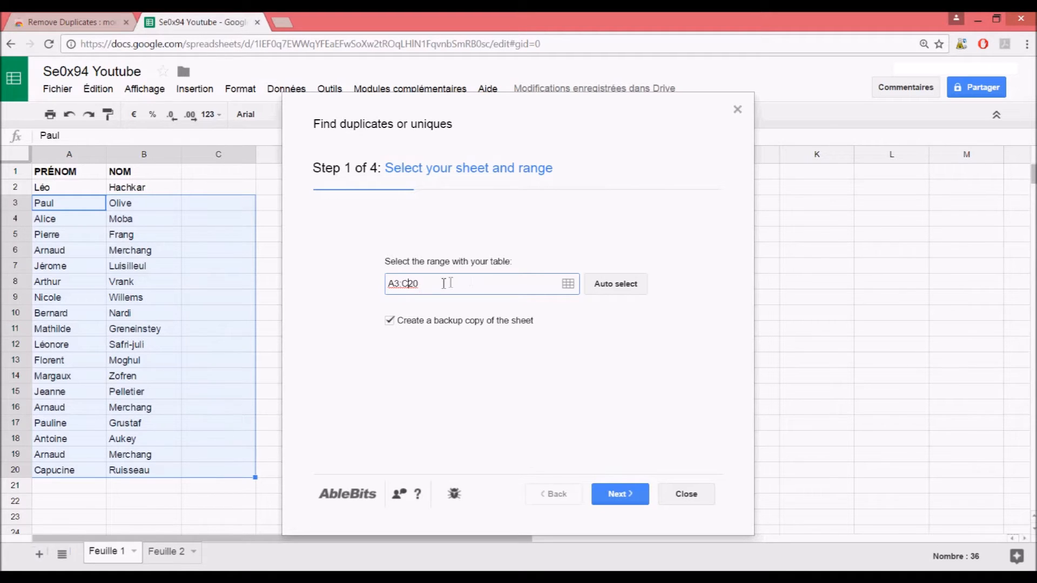
Reselect cells A1:B20 of Feuille 1 on the sheet as the table range for the duplicate search.
left_click(568, 285)
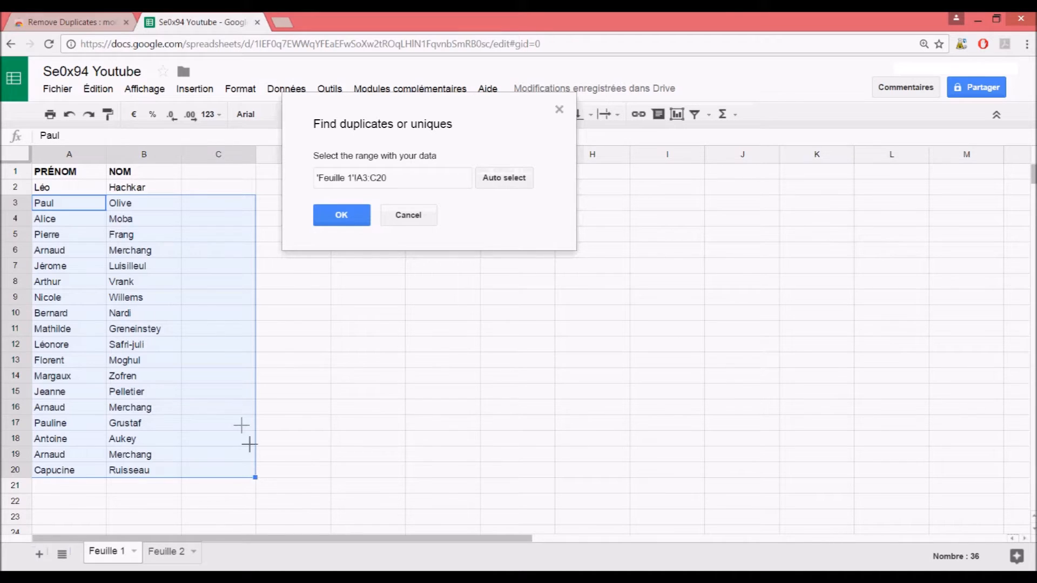
left_click(295, 317)
left_click_drag(294, 321, 427, 394)
left_click_drag(150, 473, 71, 189)
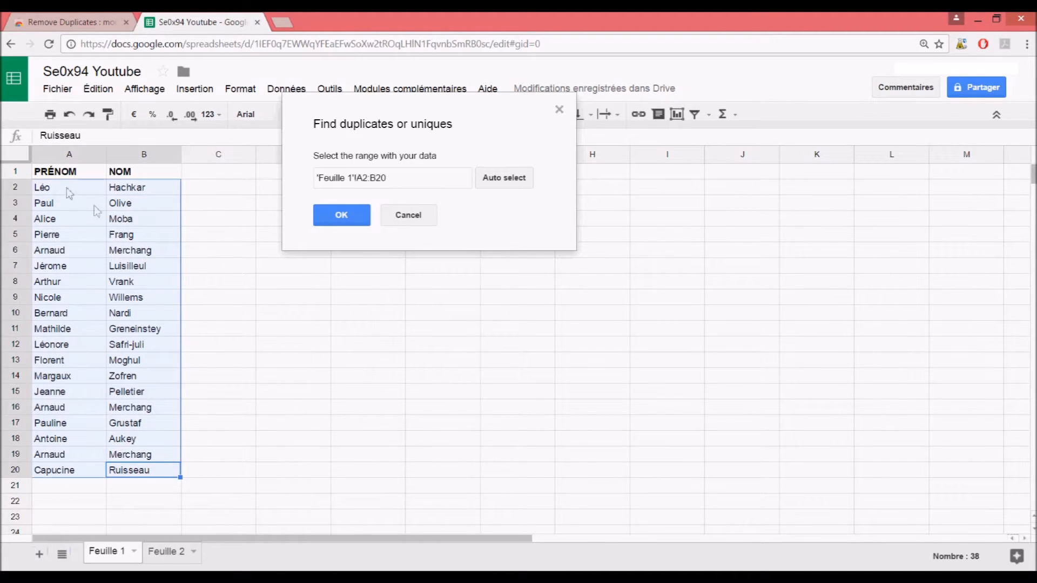
left_click_drag(218, 297, 303, 409)
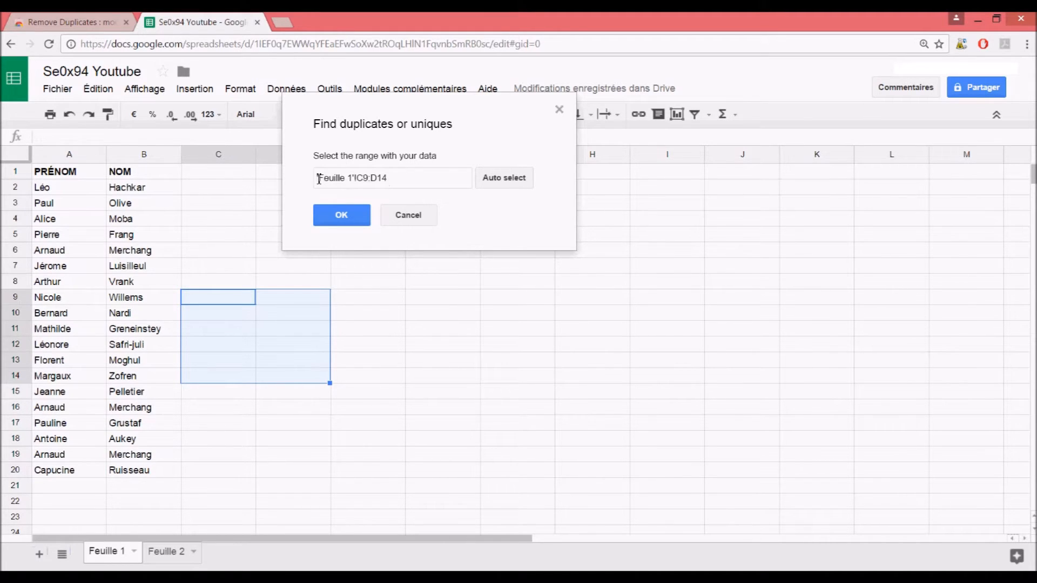
left_click_drag(318, 177, 395, 176)
left_click_drag(147, 469, 64, 176)
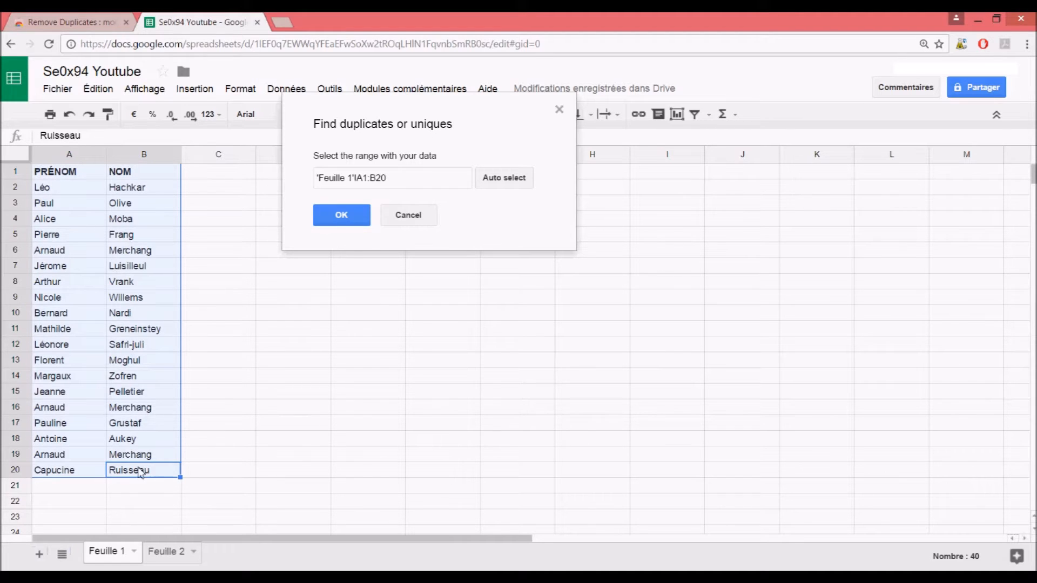
left_click(336, 222)
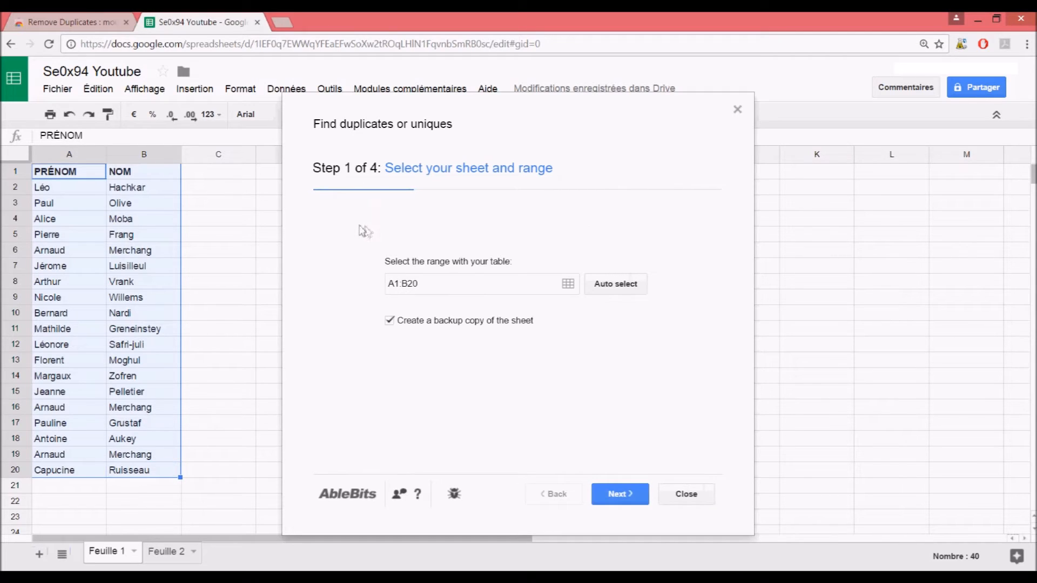
left_click(610, 289)
Set the search to Duplicates, excluding first instances, and accept the PRÉNOM and NOM columns with table headers.
left_click(621, 504)
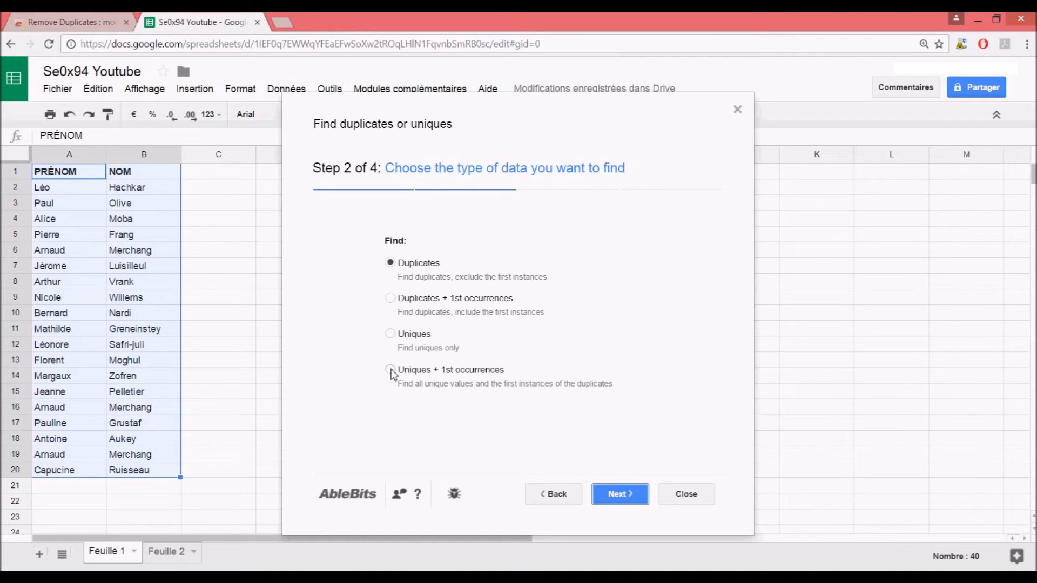
left_click(391, 263)
left_click(614, 492)
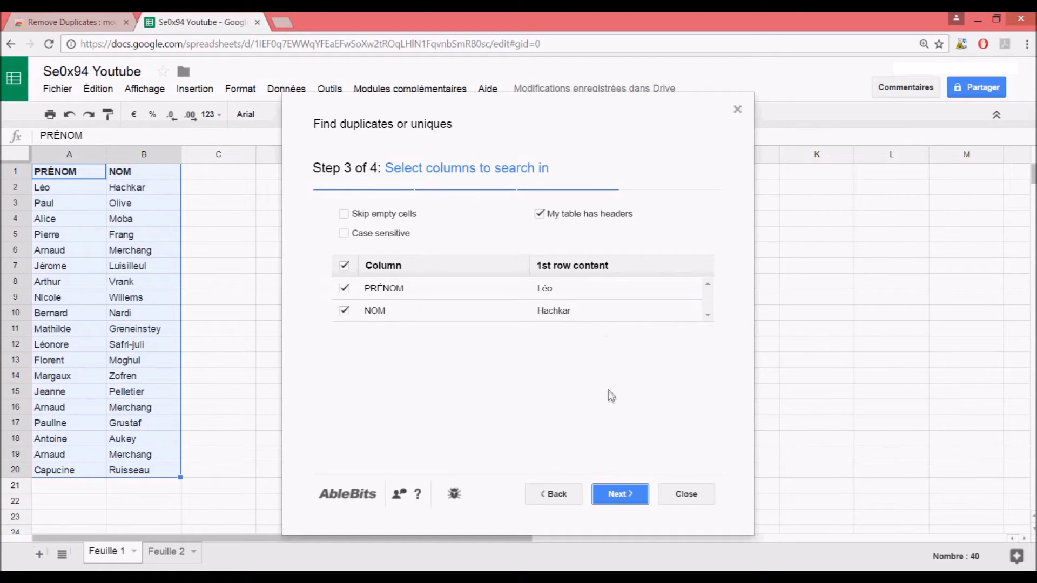
left_click(628, 497)
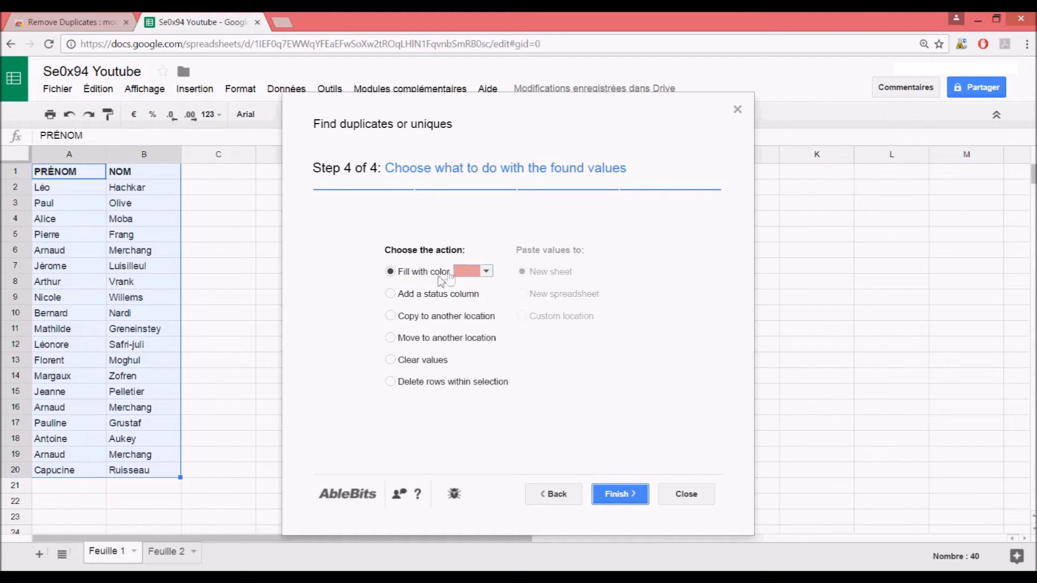
Have the found duplicates filled with a teal colour, run the search and close its results.
left_click(488, 272)
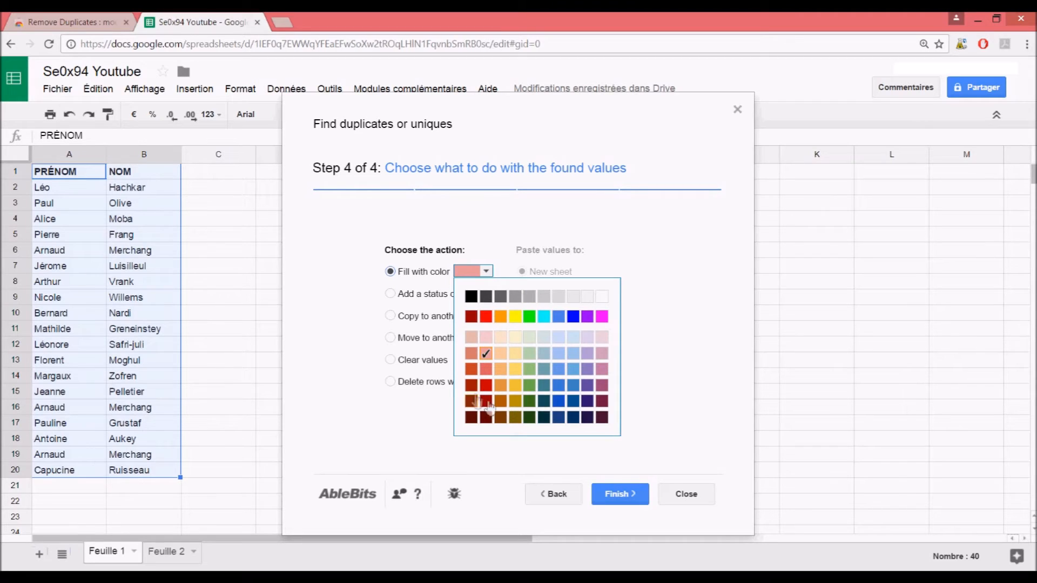
left_click(544, 369)
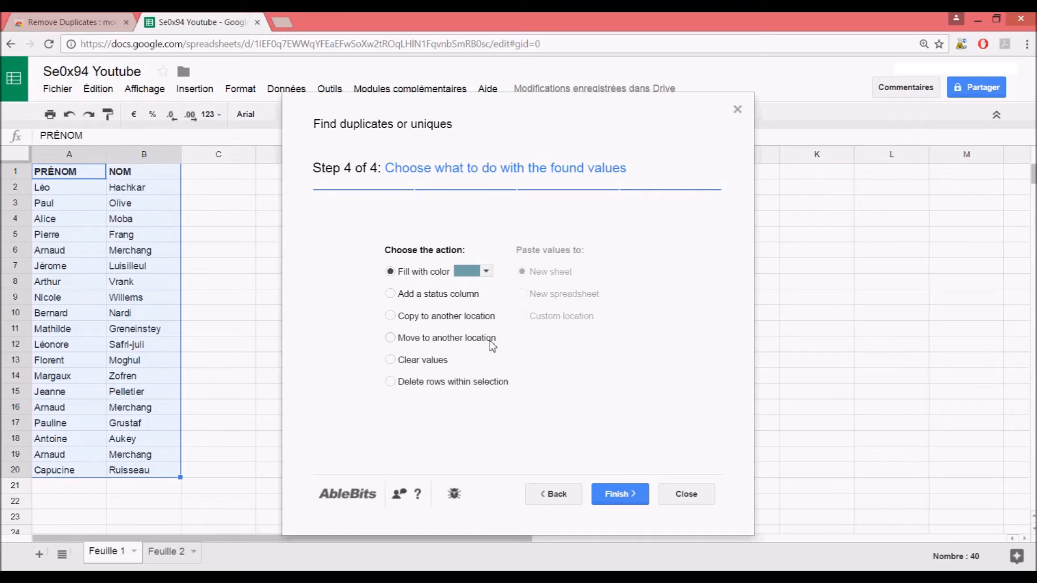
left_click(391, 359)
left_click(391, 272)
left_click(617, 495)
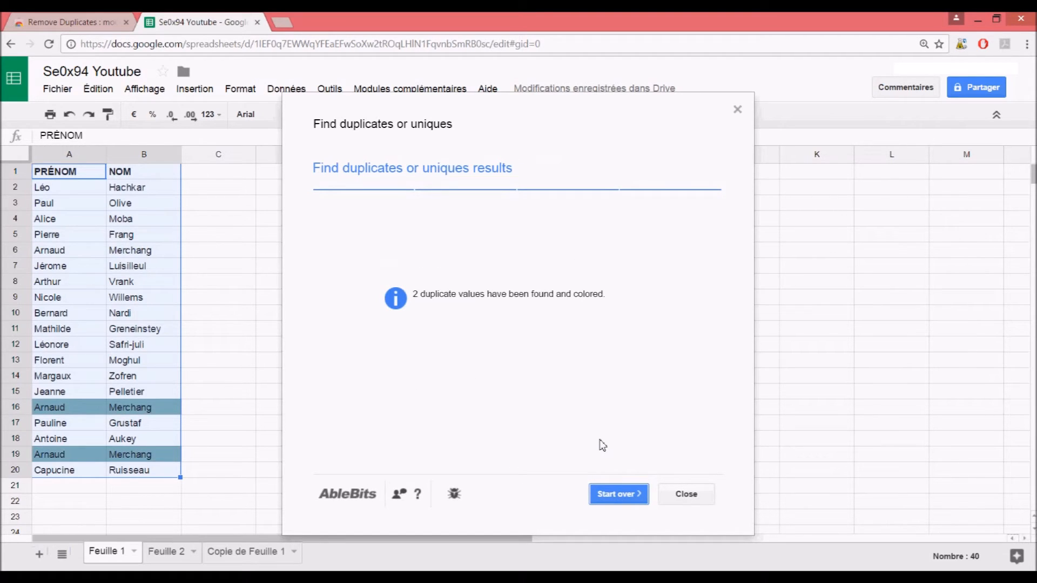
left_click_drag(413, 295, 605, 295)
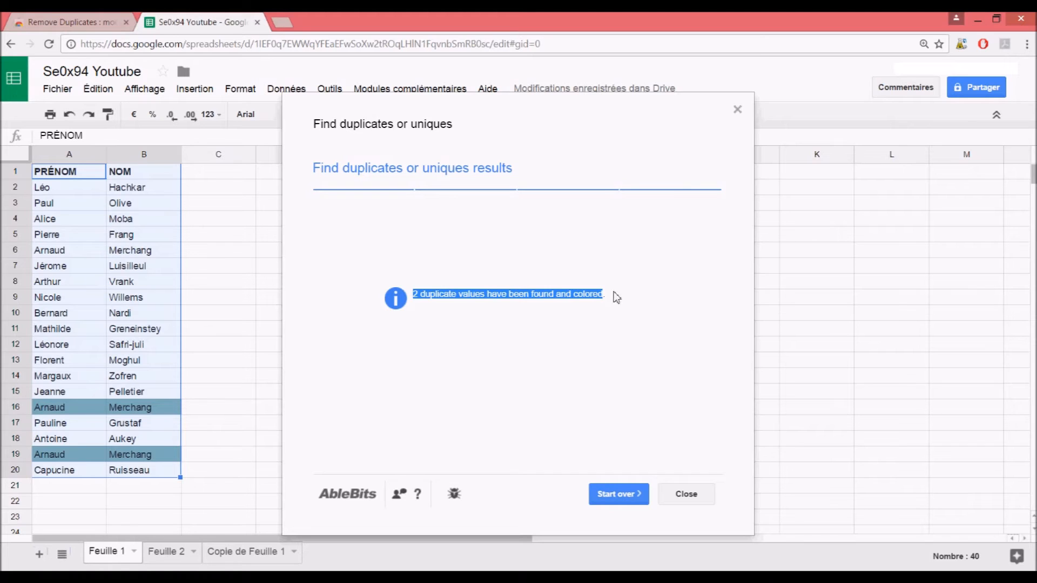
left_click(684, 500)
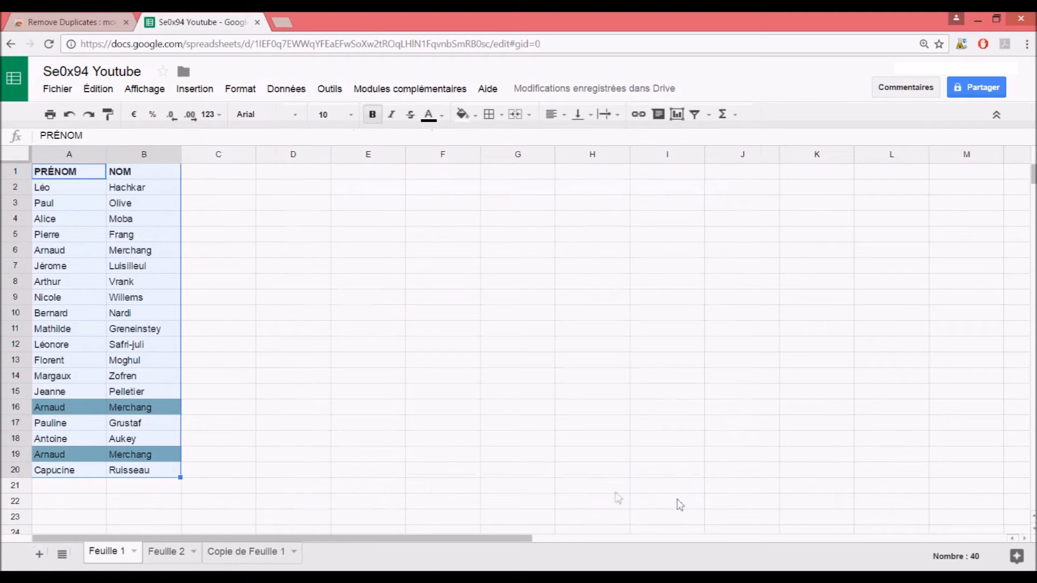
Compare the coloured duplicate entries in rows 16 and 19 with their first occurrence in row 6.
left_click(450, 473)
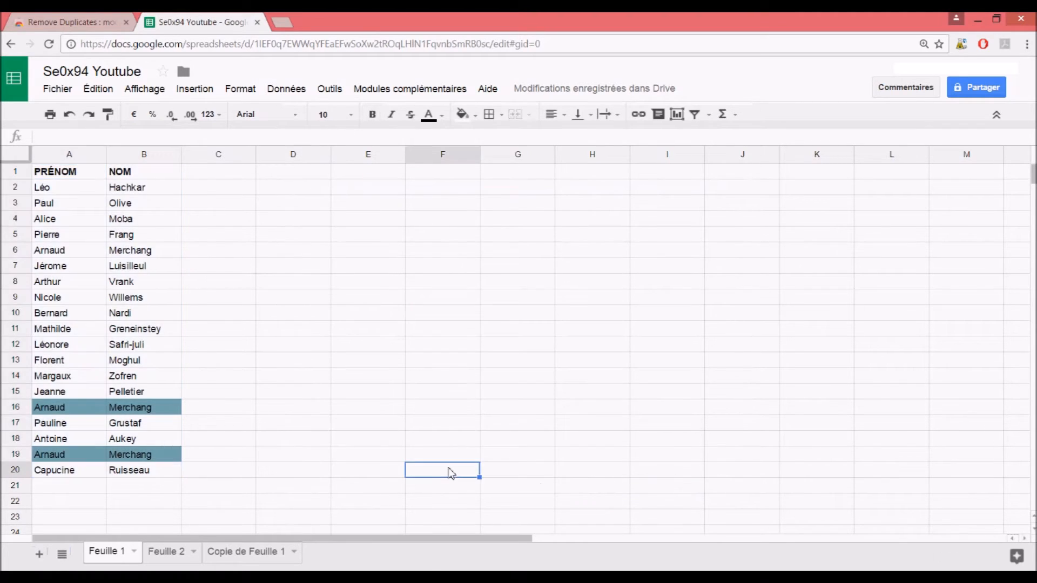
left_click(59, 456)
key("shift+Right")
left_click(72, 414)
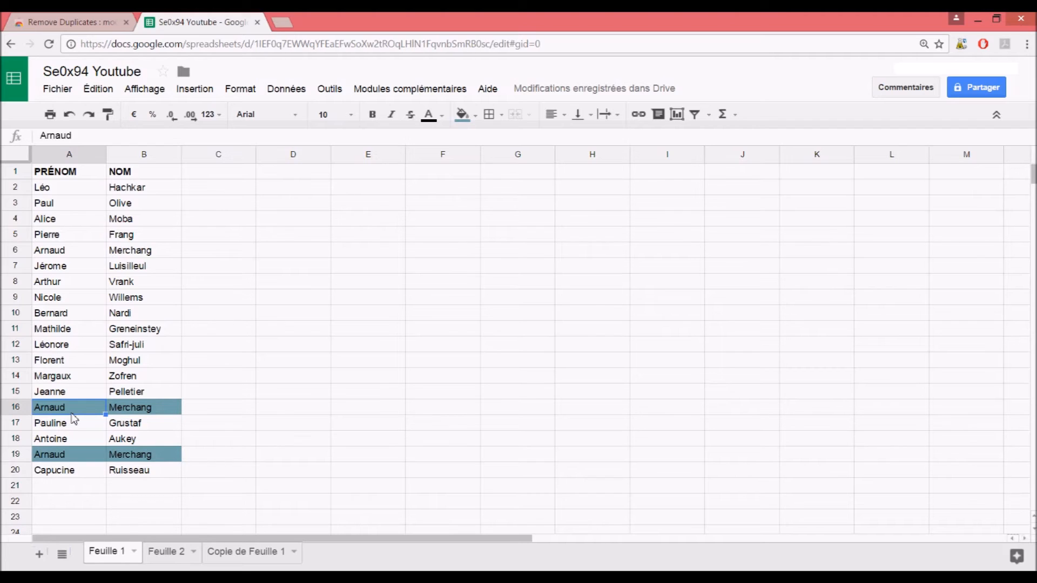
left_click_drag(63, 252, 166, 254)
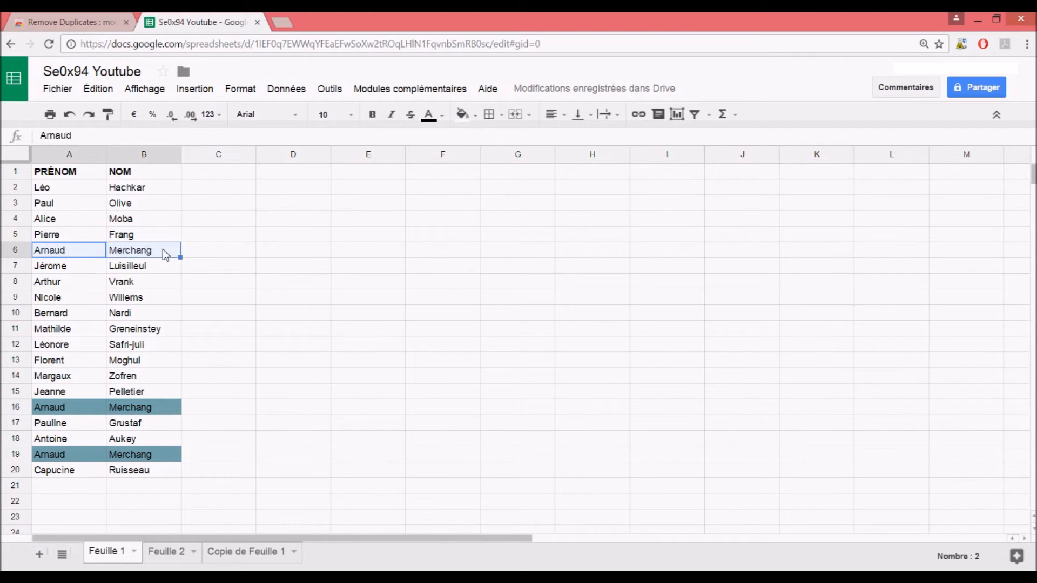
left_click(200, 263)
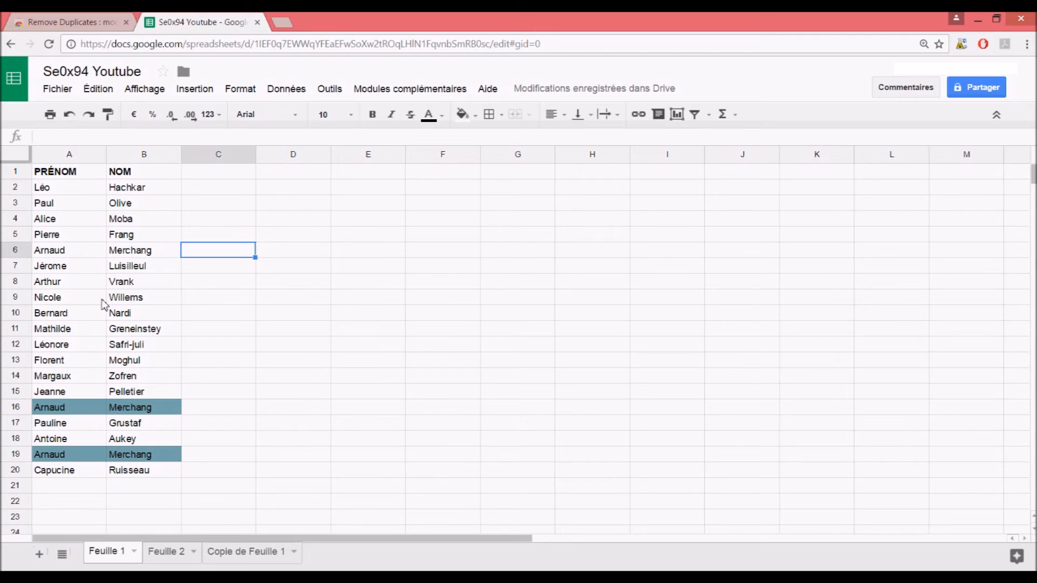
Look over the name list on Feuille 2 and start the Remove Duplicates add-on's "Compare columns or sheets" wizard there.
left_click(165, 556)
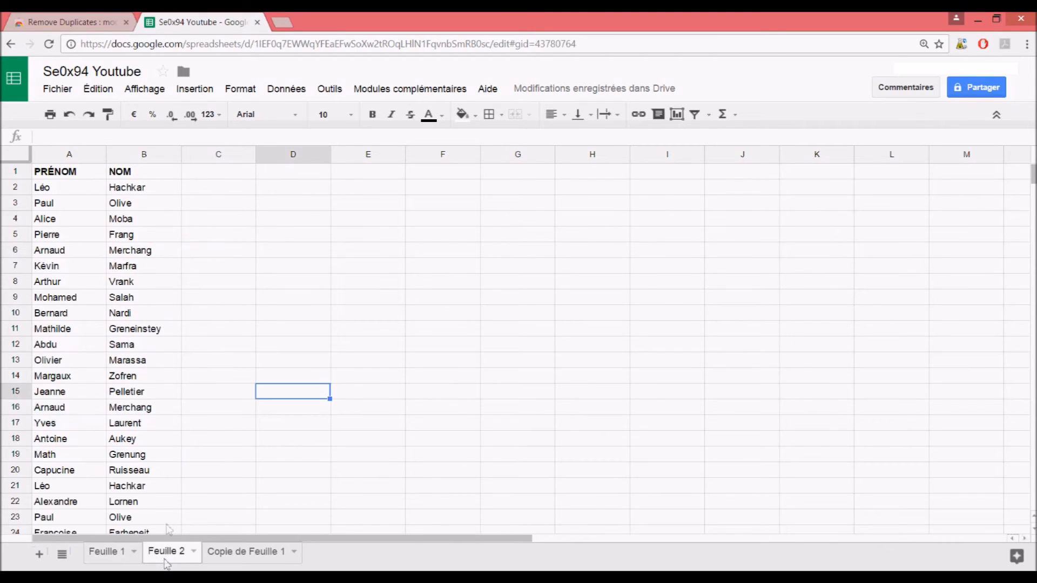
left_click(163, 392)
scroll(106, 227, "down", 2)
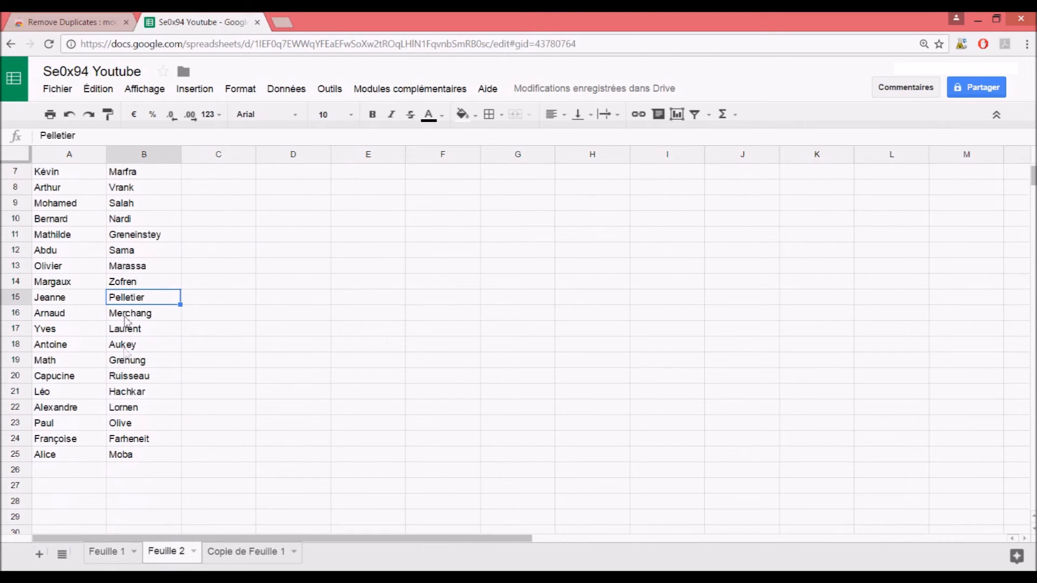
scroll(127, 471, "up", 2)
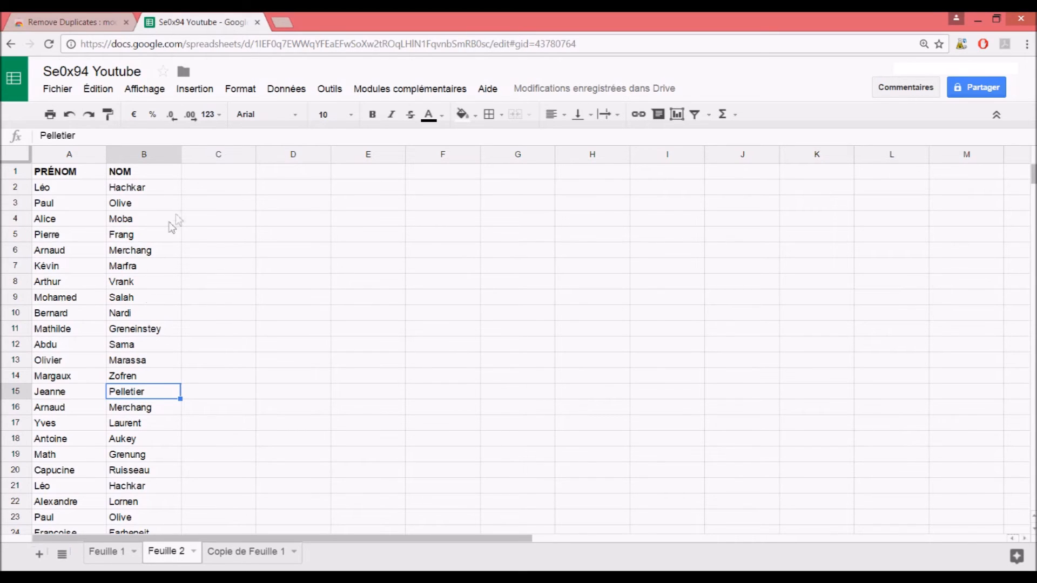
left_click(387, 104)
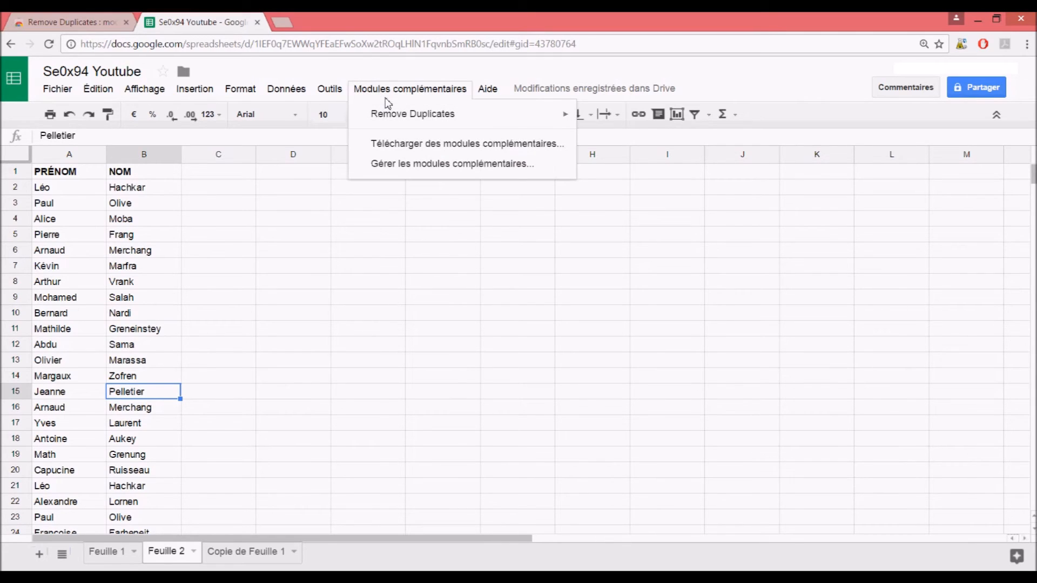
mouse_move(394, 122)
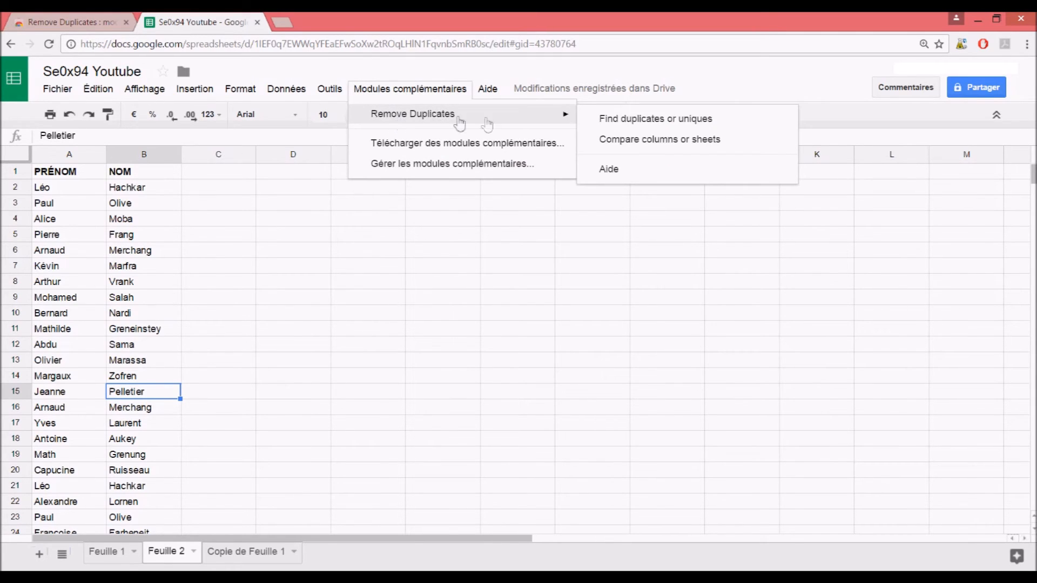
left_click(664, 143)
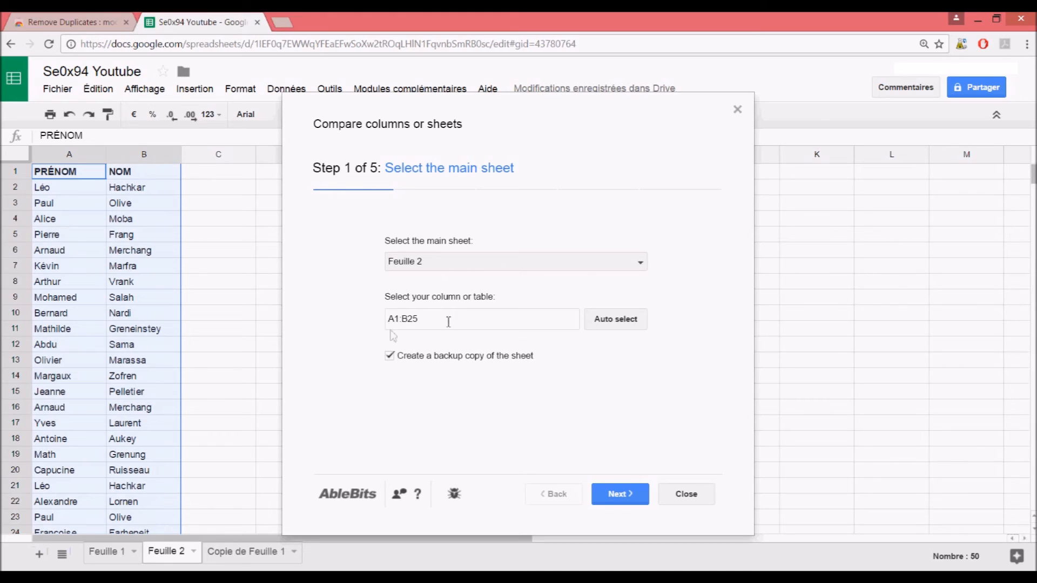
Check and accept Feuille 2 with range A1:B25 as the main sheet, keeping the backup copy option enabled.
scroll(1034, 183, "down", 6)
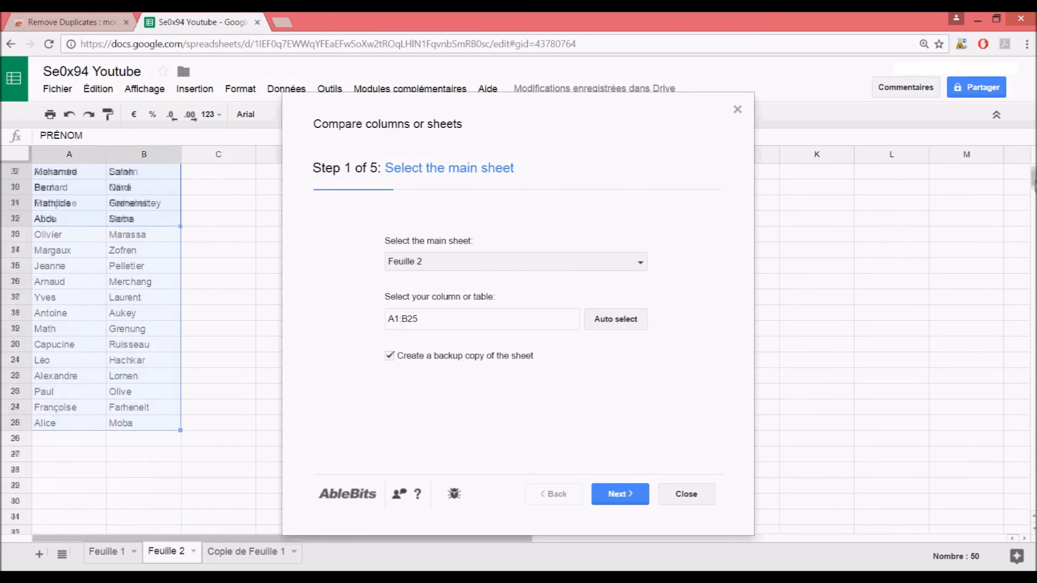
scroll(1033, 183, "up", 5)
scroll(1034, 184, "up", 3)
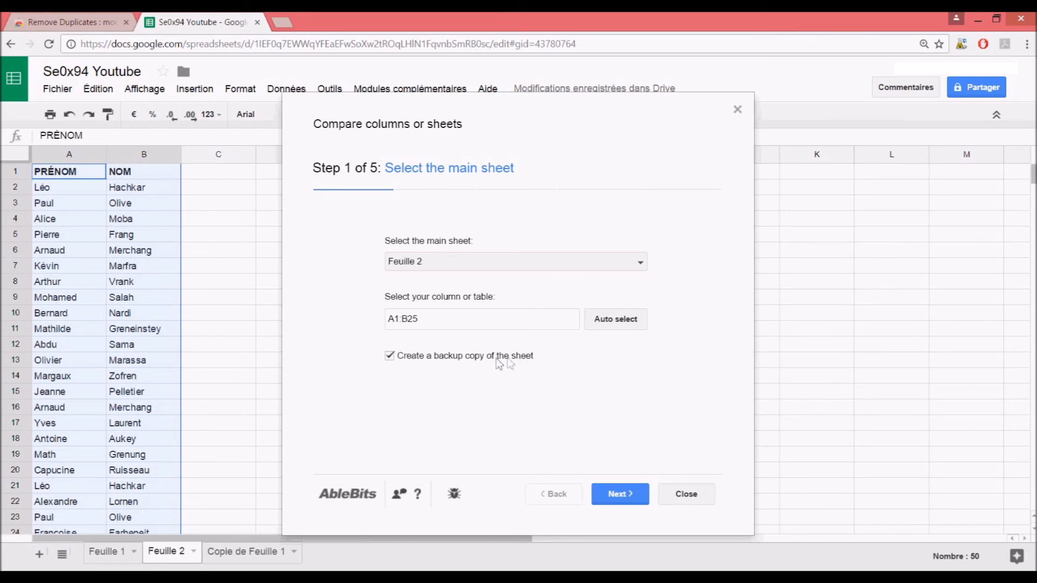
left_click(622, 494)
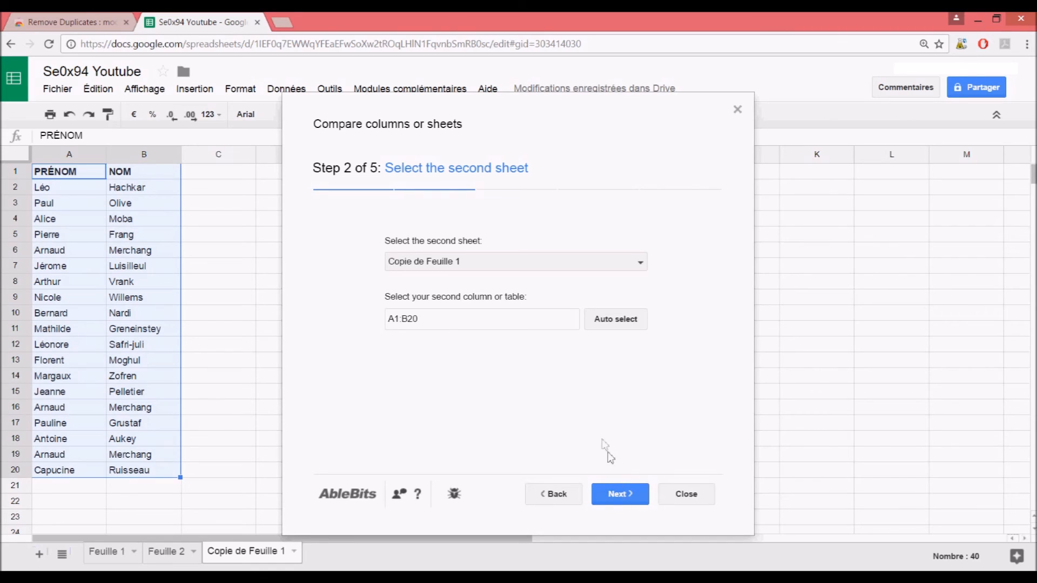
Set Feuille 1 as the second sheet to compare, with its whole table A1:B20 as the range.
left_click(443, 265)
left_click(444, 274)
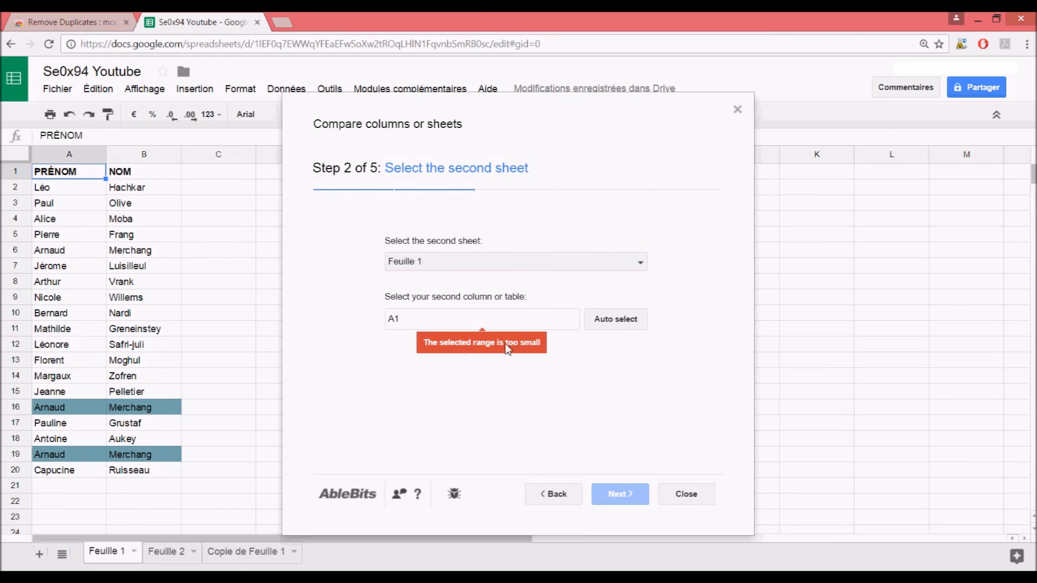
left_click(609, 322)
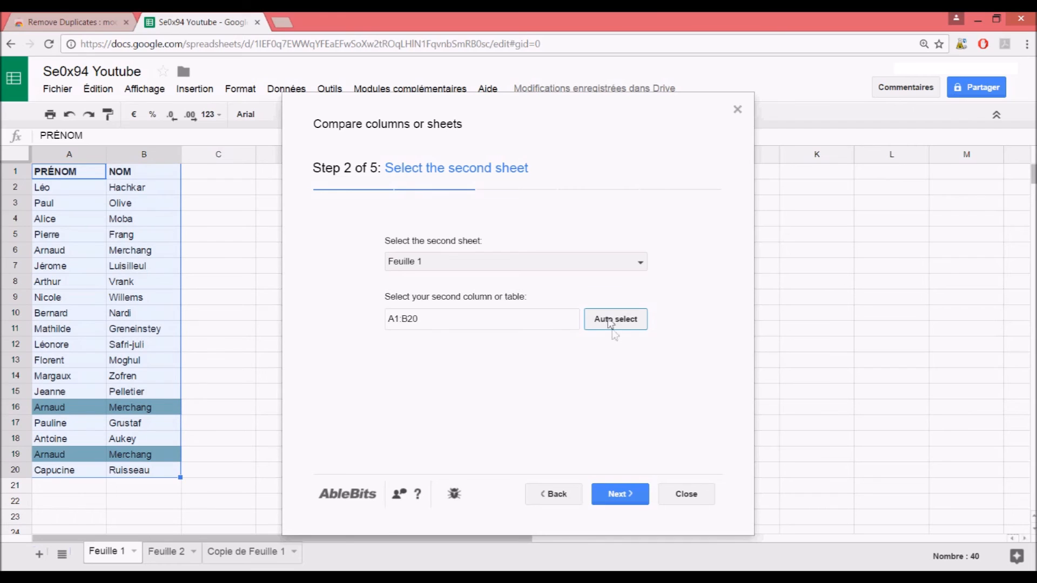
left_click(620, 494)
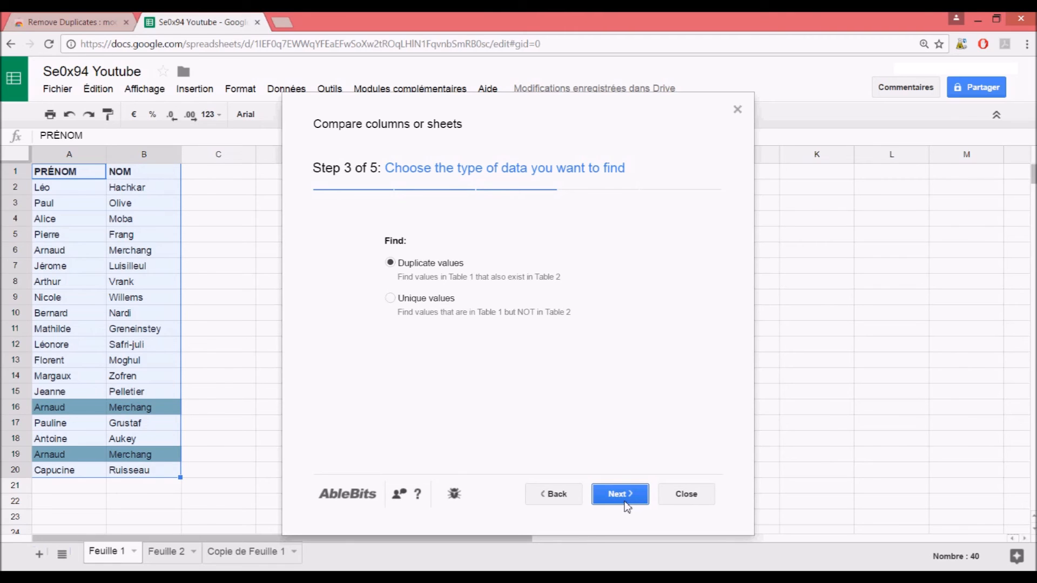
Compare the PRÉNOM and NOM columns for duplicate values, have the found values cleared, and close the results.
left_click(620, 494)
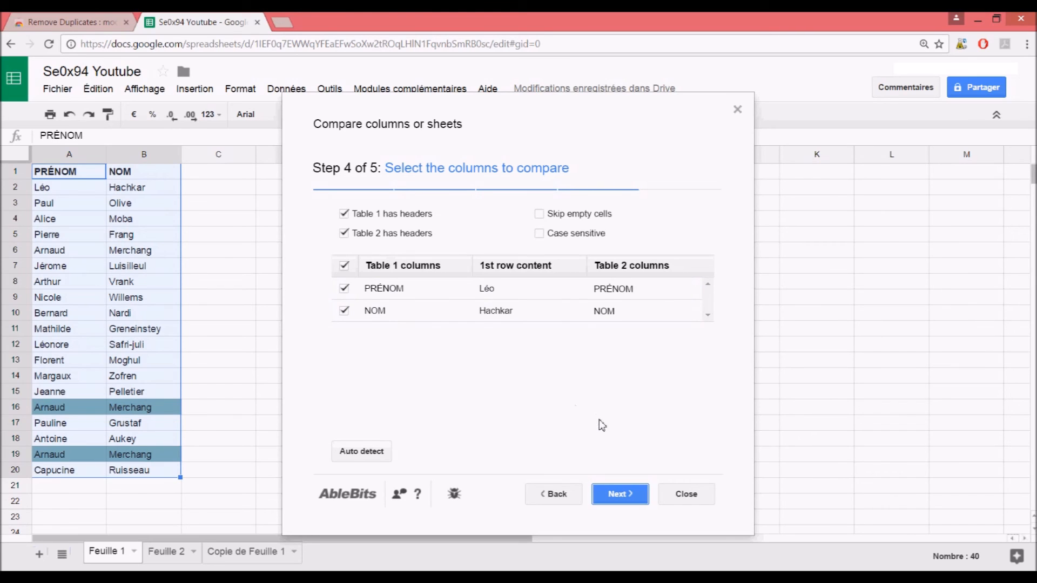
left_click(620, 495)
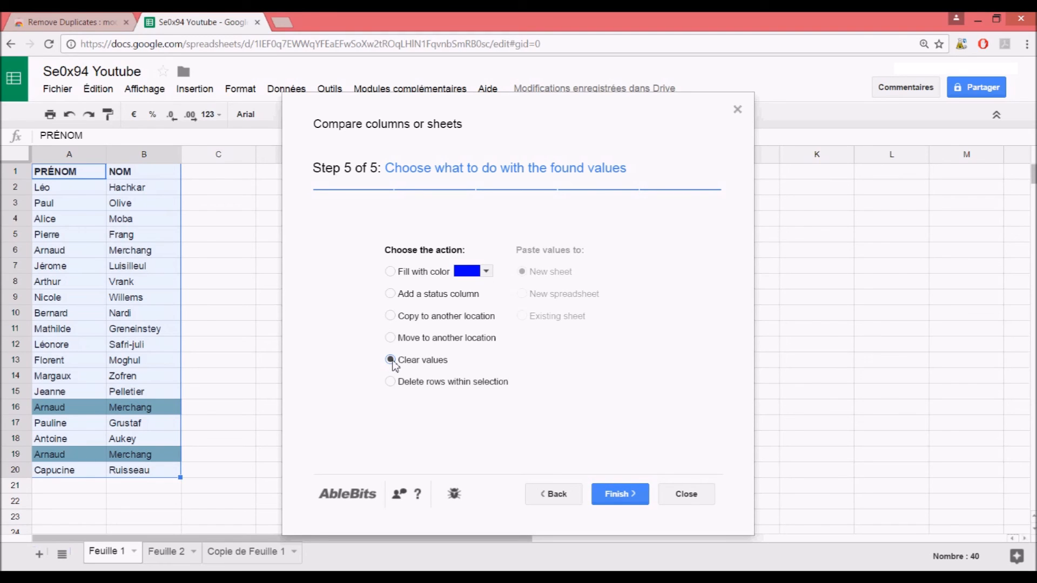
left_click(621, 494)
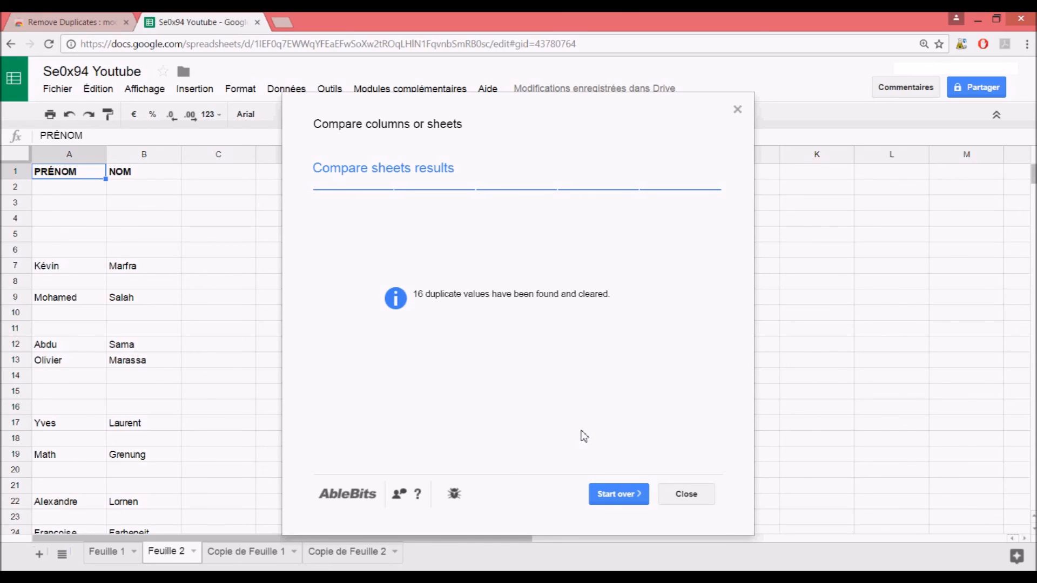
left_click(690, 497)
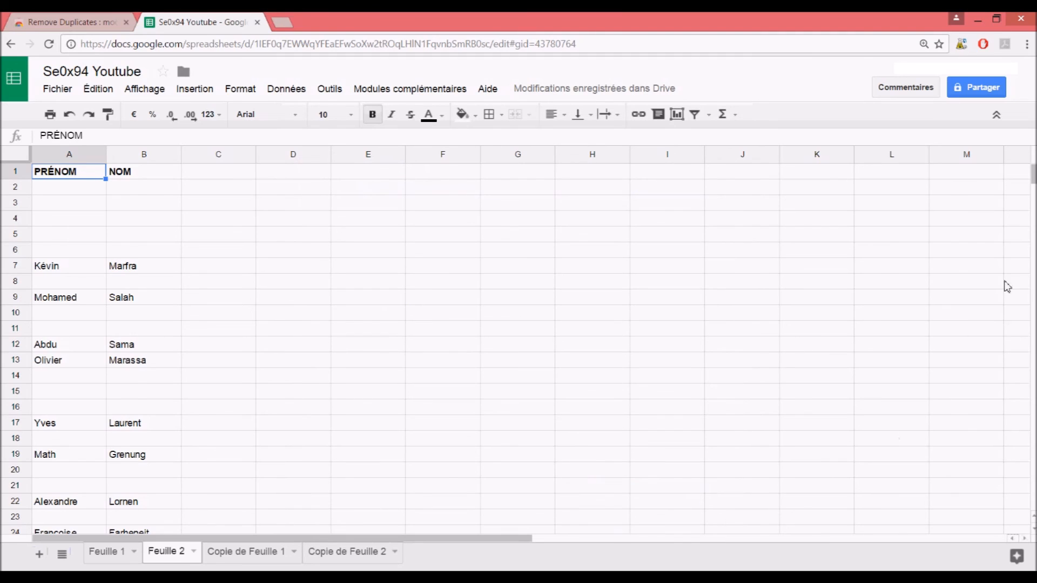
Review the remaining names on Feuille 2, sort the sheet by column A from A to Z and select the PRÉNOM header cell.
left_click_drag(1034, 177, 1033, 184)
scroll(1034, 183, "up", 5)
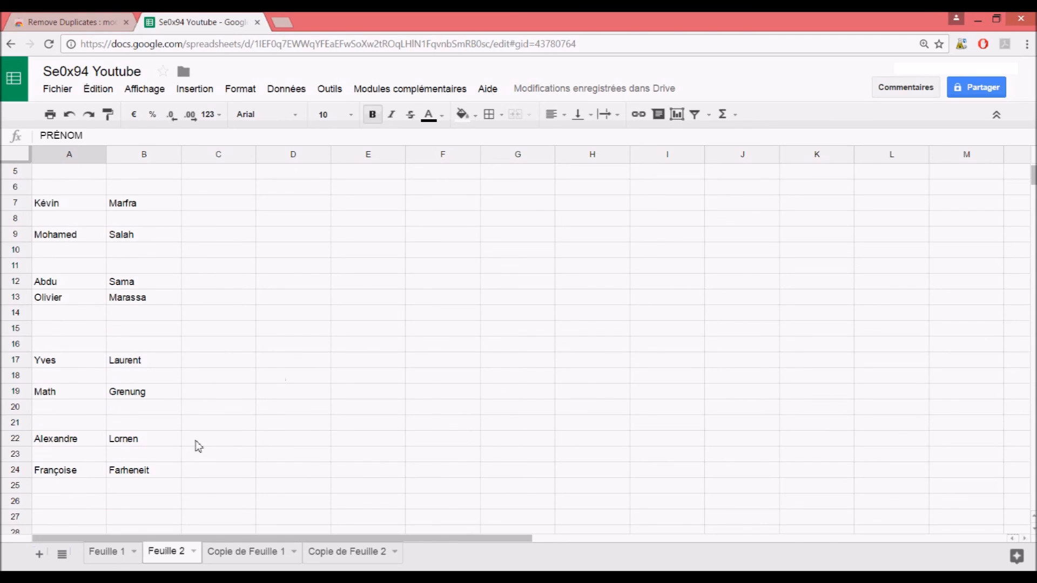
scroll(194, 438, "up", 1)
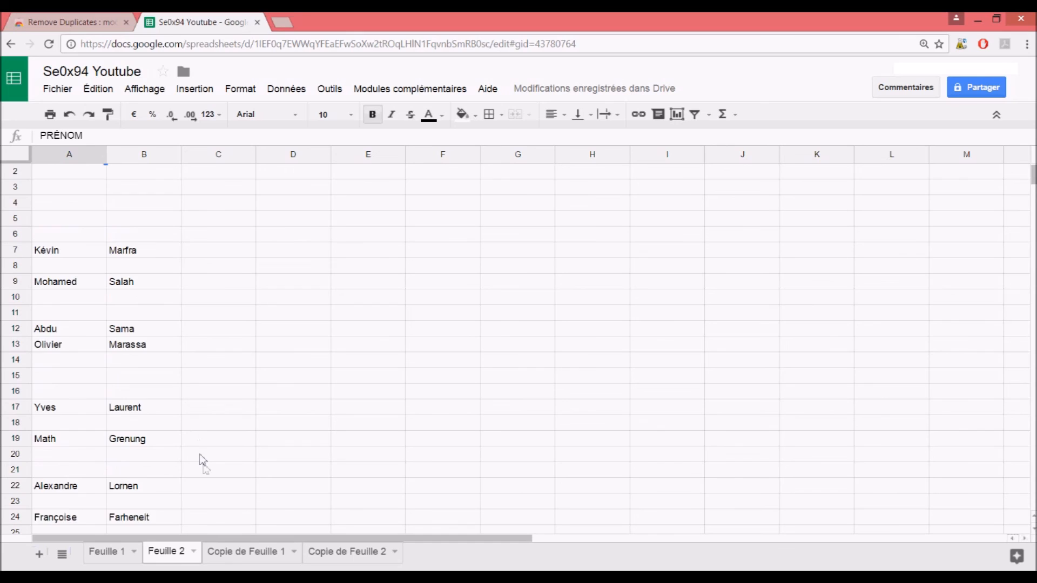
scroll(202, 459, "down", 1)
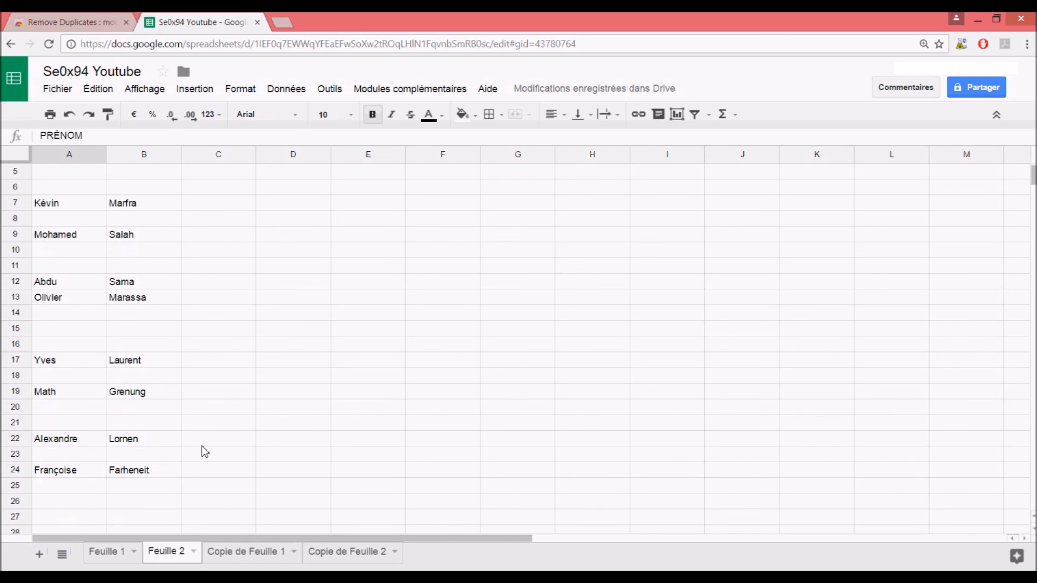
scroll(204, 451, "up", 2)
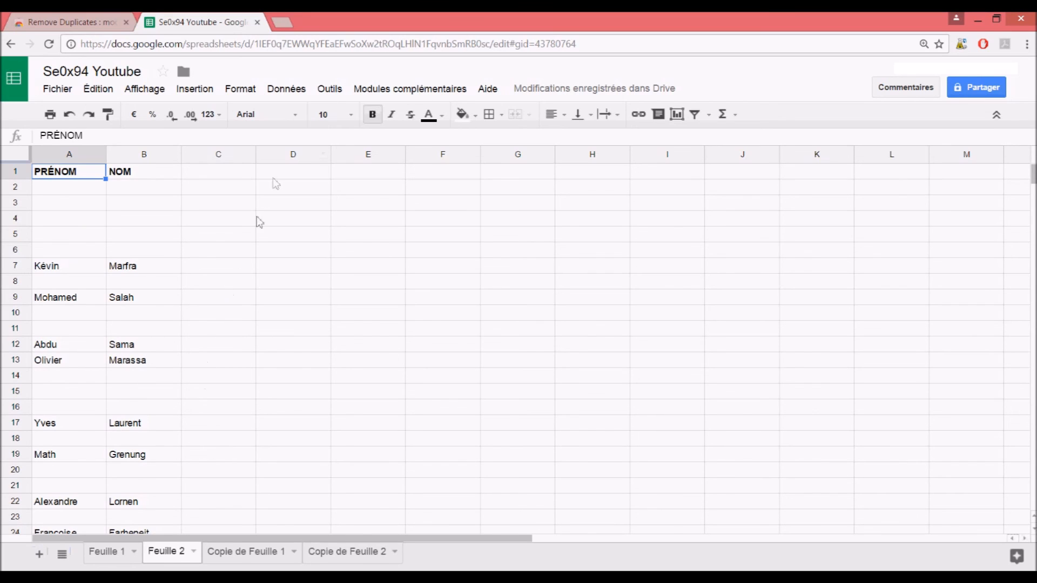
left_click(286, 90)
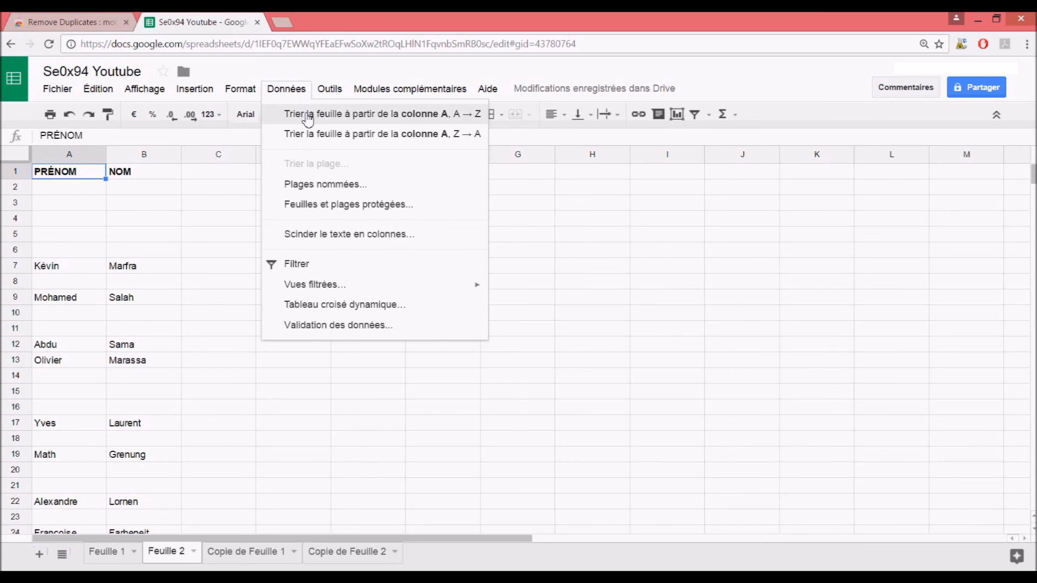
left_click(308, 114)
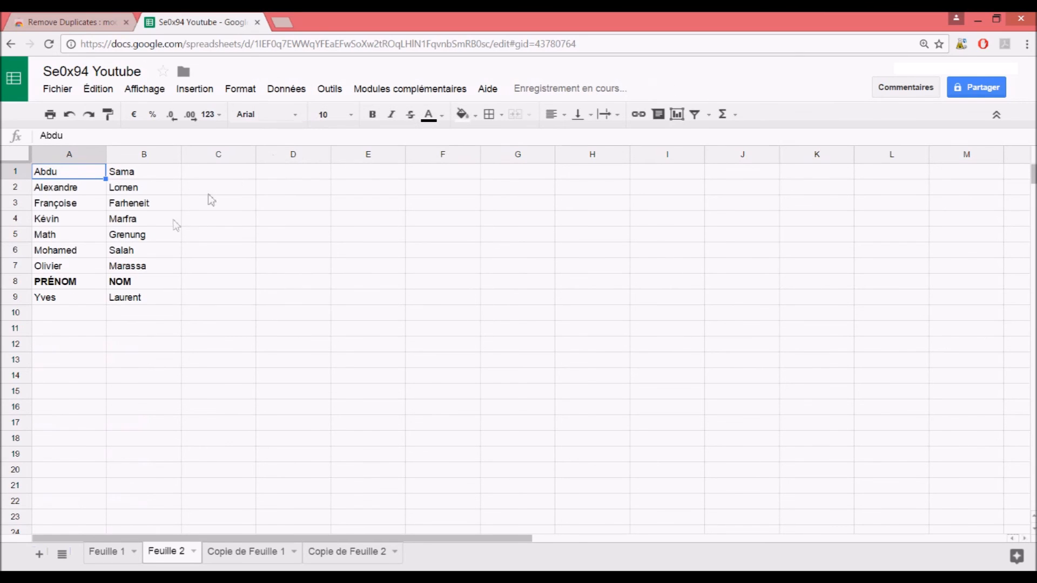
left_click(61, 287)
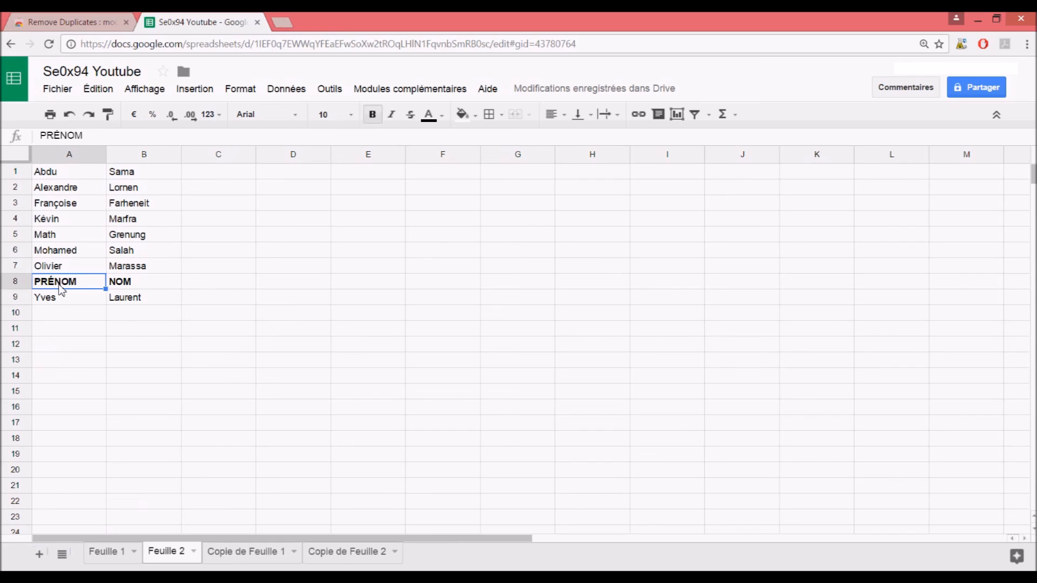